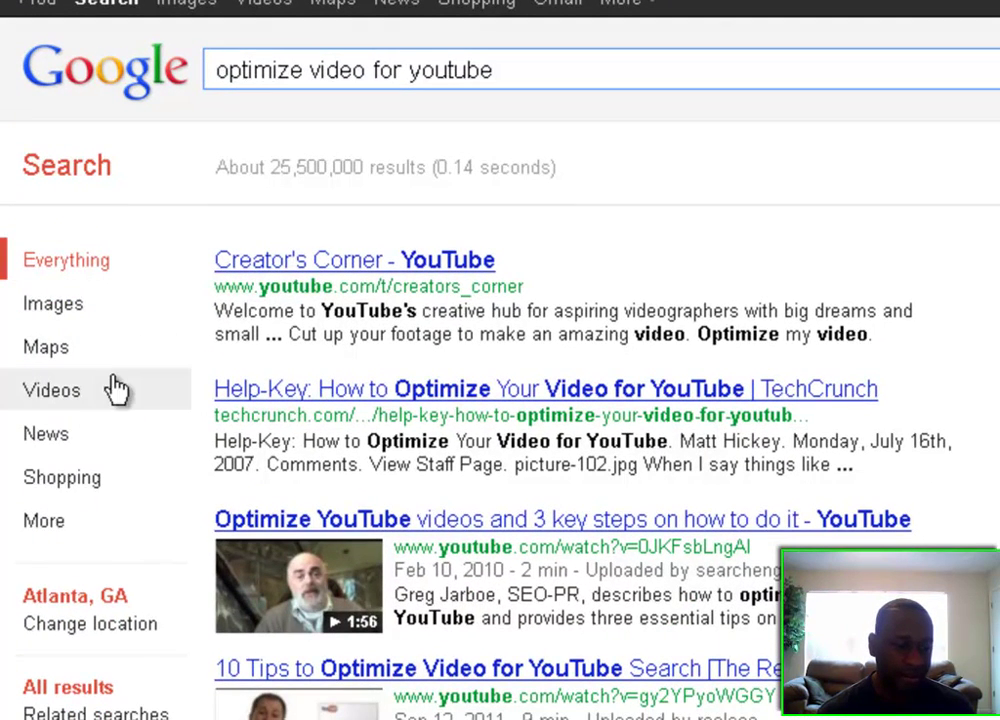
click(52, 391)
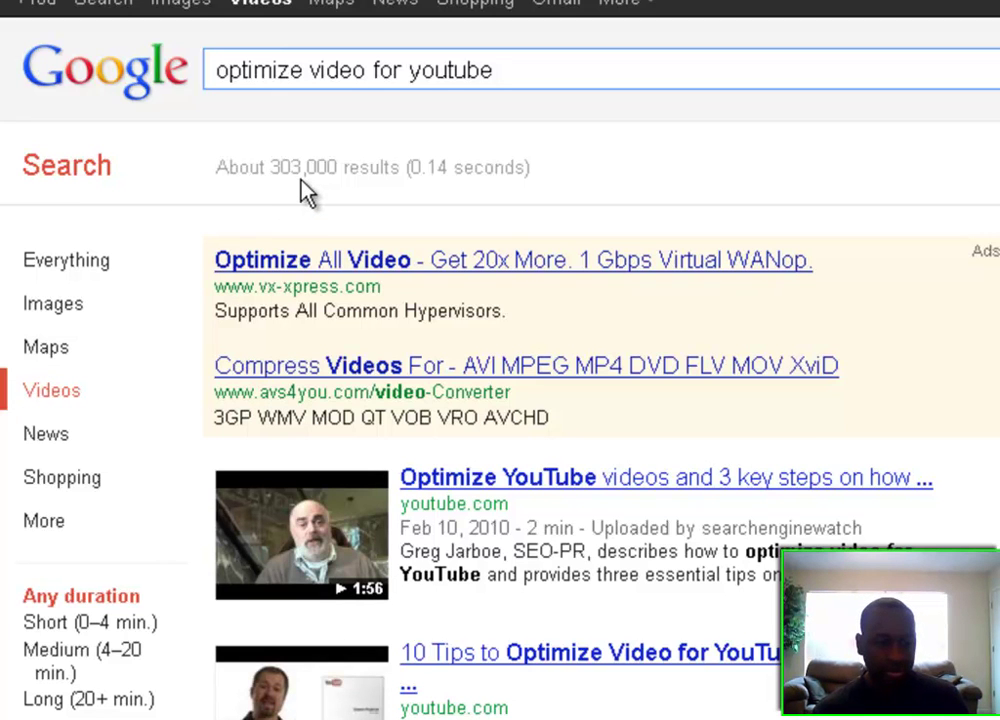
click(67, 281)
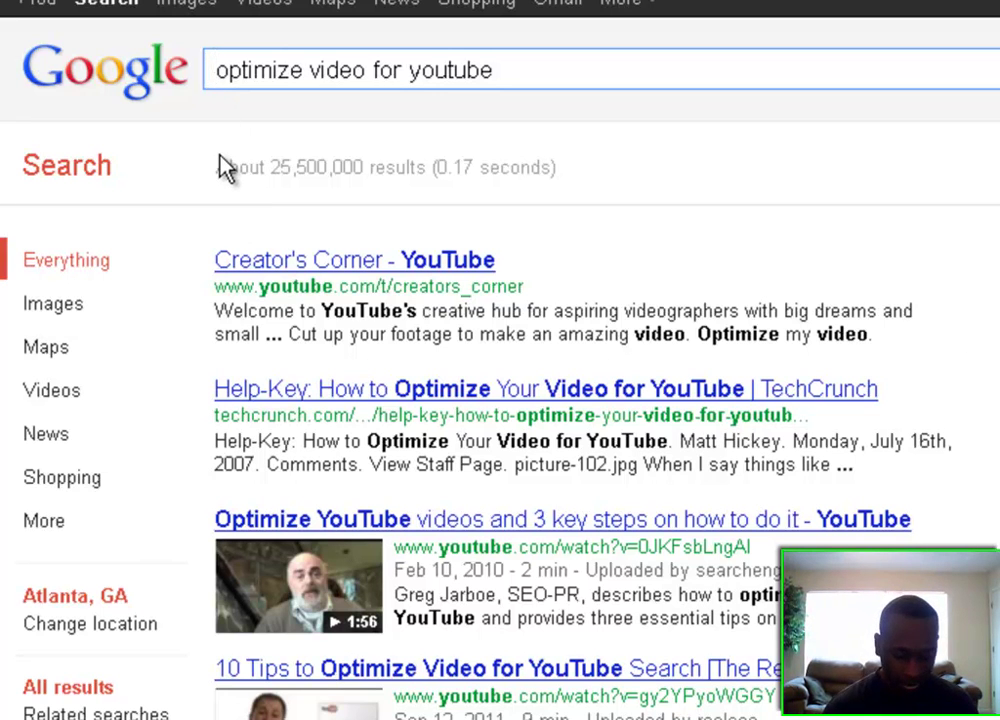
Step: Search the exact quoted phrase "optimize video for youtube", narrowing results to about 155,000
text(")
click(502, 70)
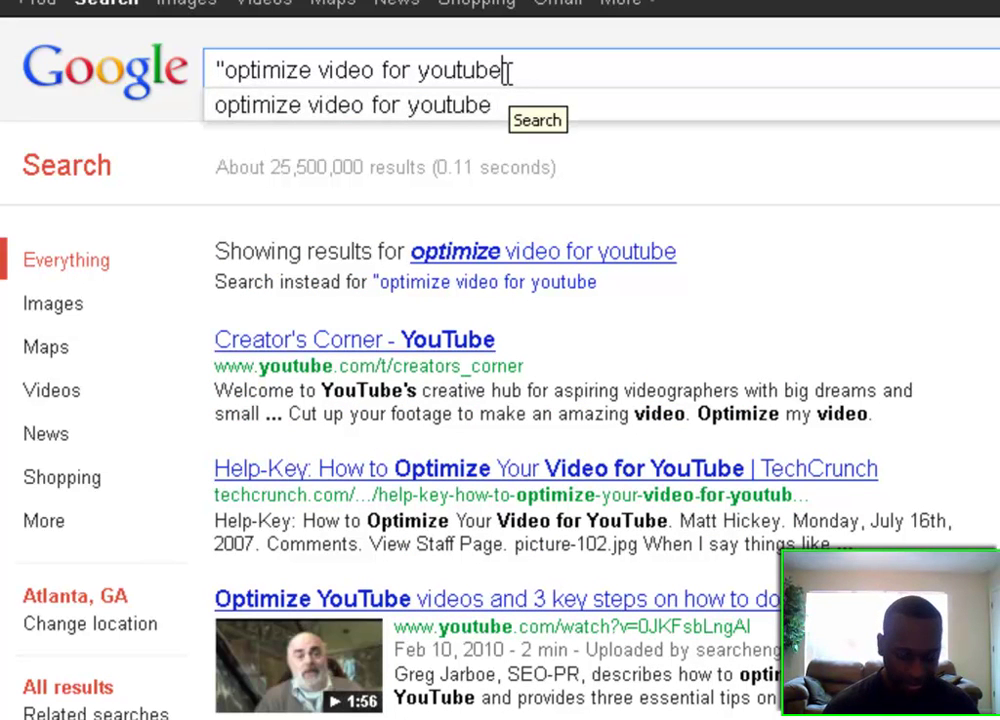
text(")
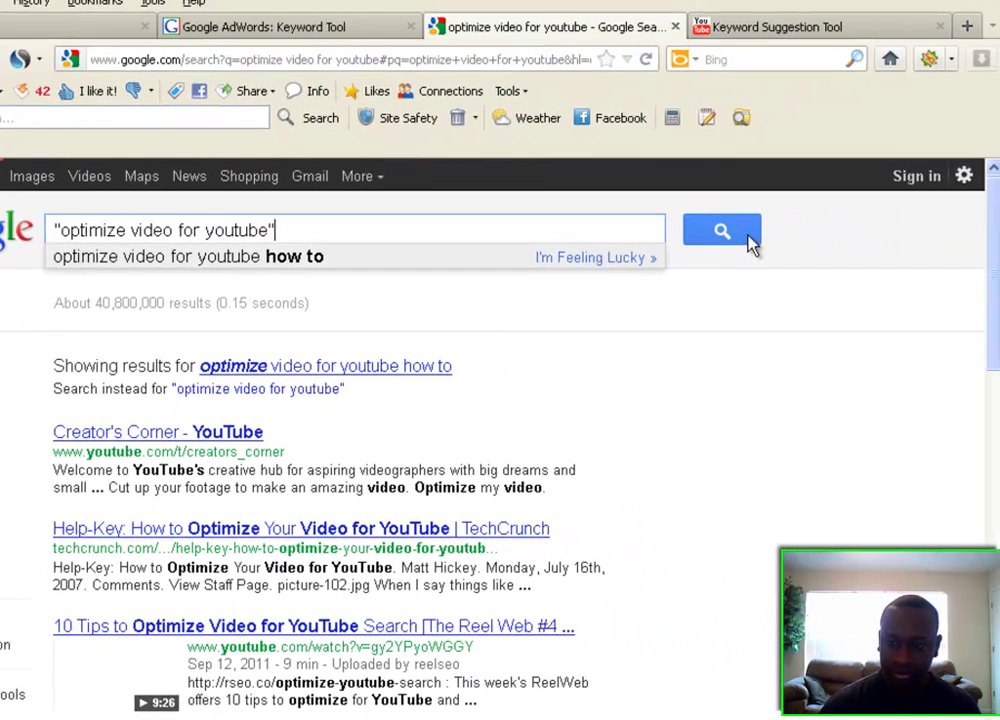
click(720, 232)
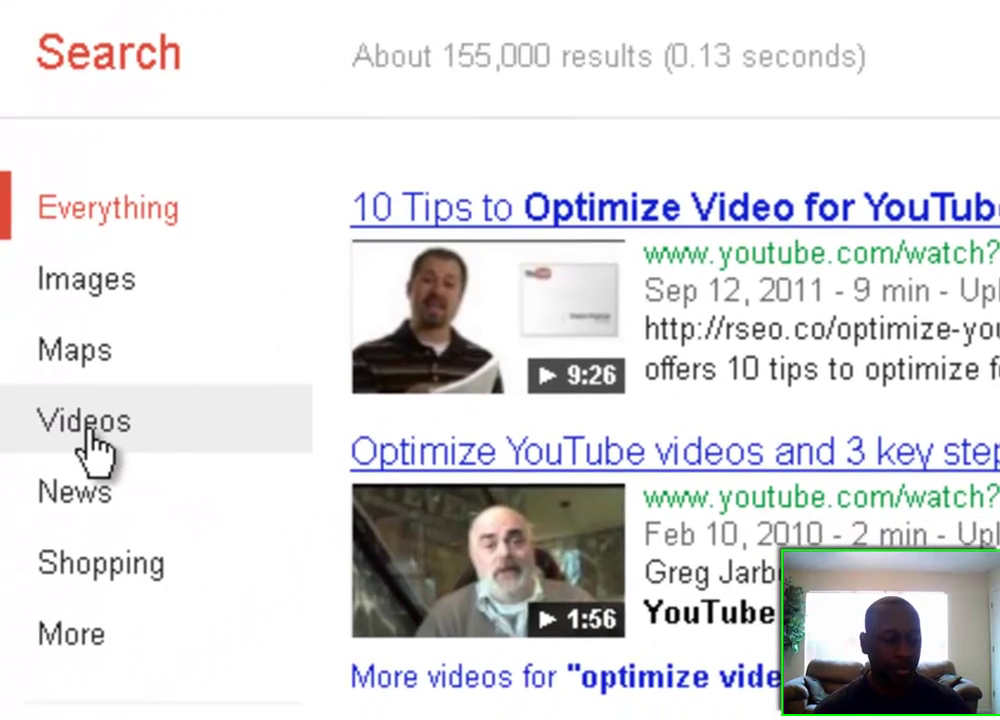
Step: Check the quoted phrase's video results, then search the suggestion optimize video for youtube how to
click(84, 428)
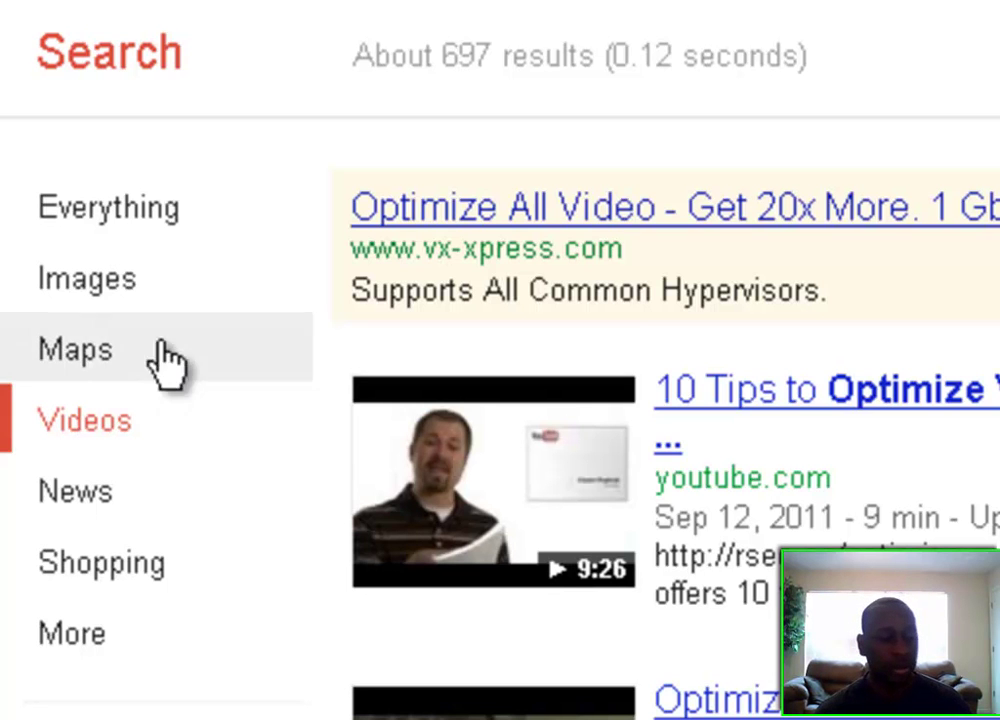
click(106, 245)
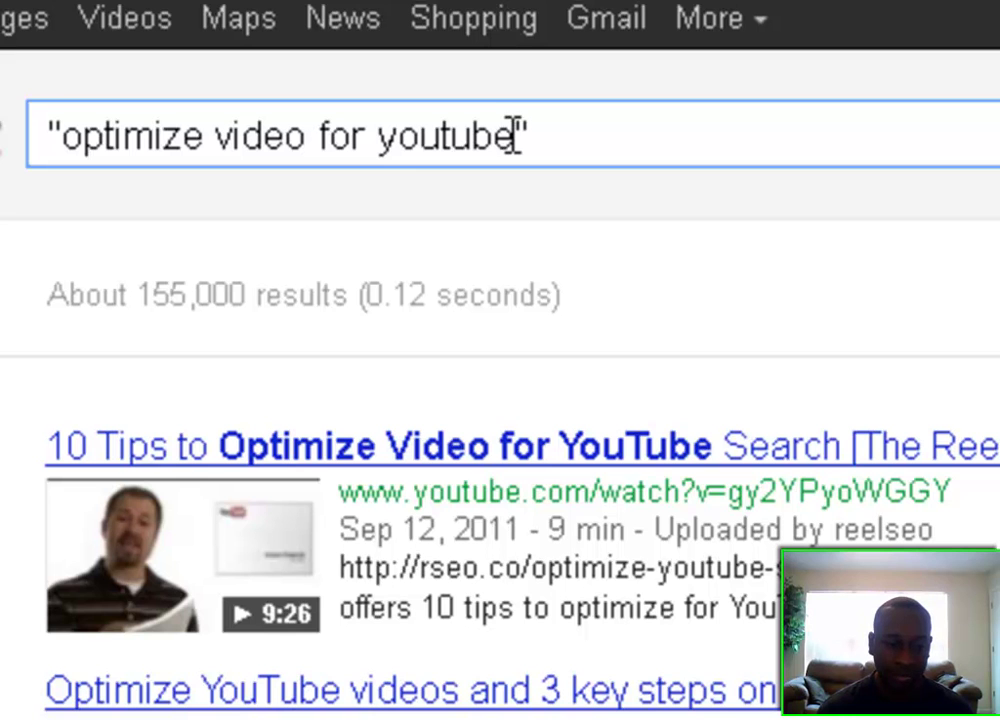
click(522, 135)
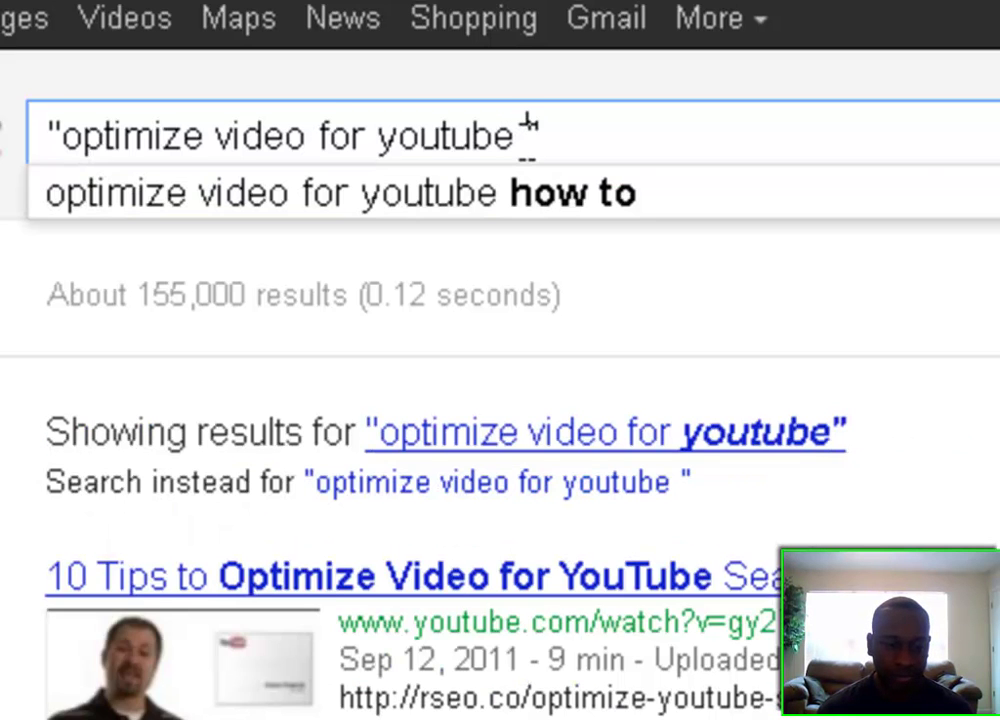
click(556, 200)
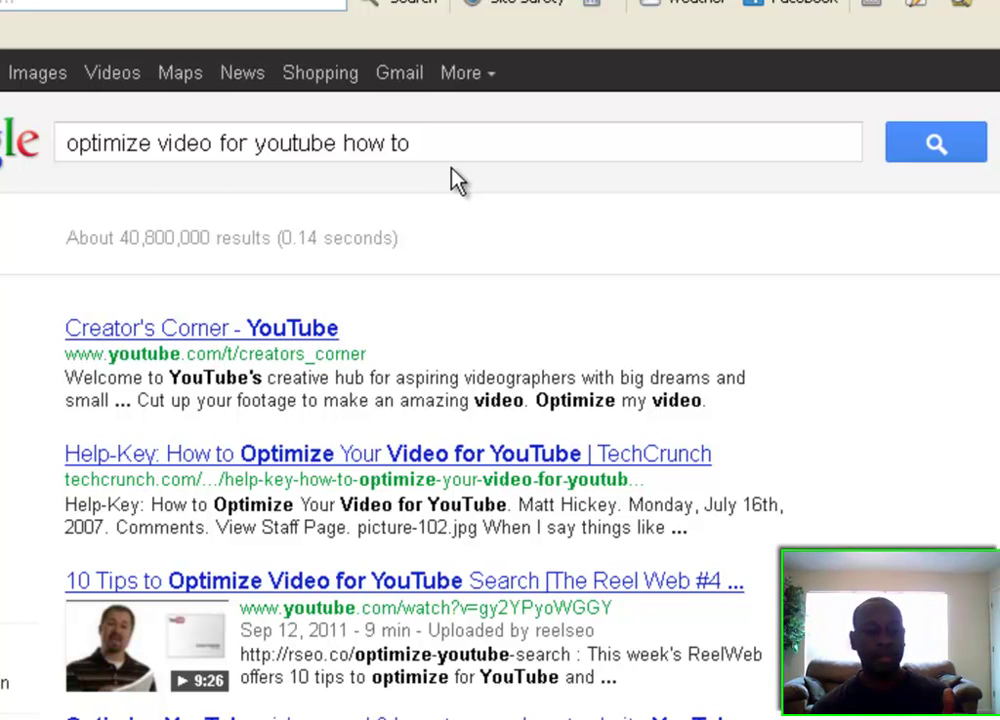
Step: Quote the full query "optimize video for youtube how to" and search it, leaving just 2 results
click(418, 145)
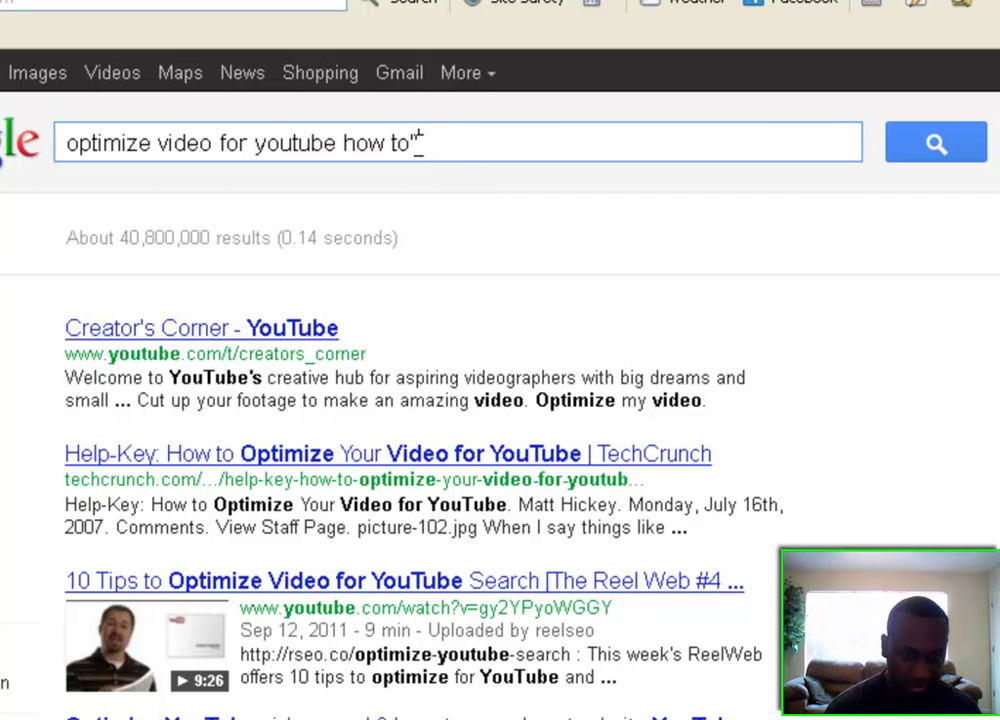
click(65, 143)
text(")
click(912, 147)
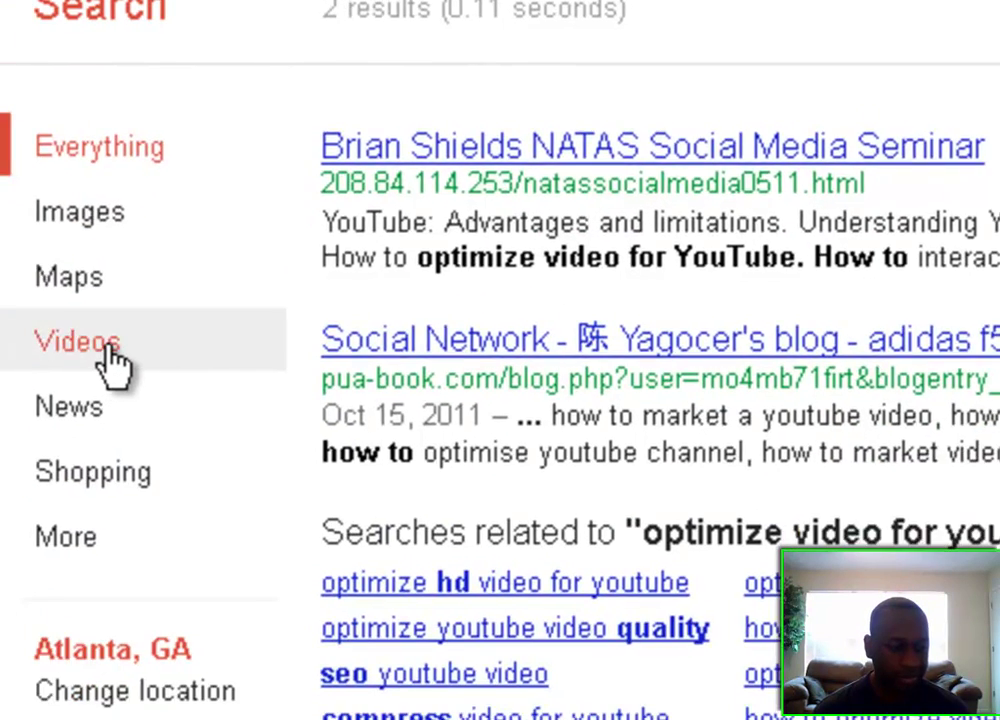
click(112, 362)
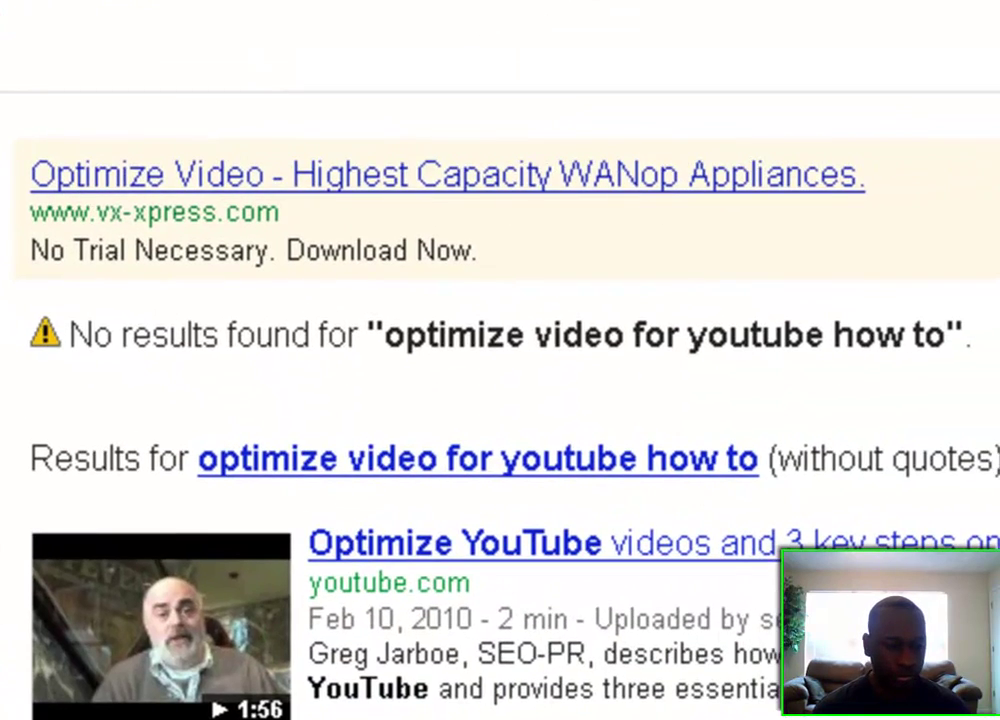
scroll(500, 400, down, 3)
scroll(500, 400, up, 1)
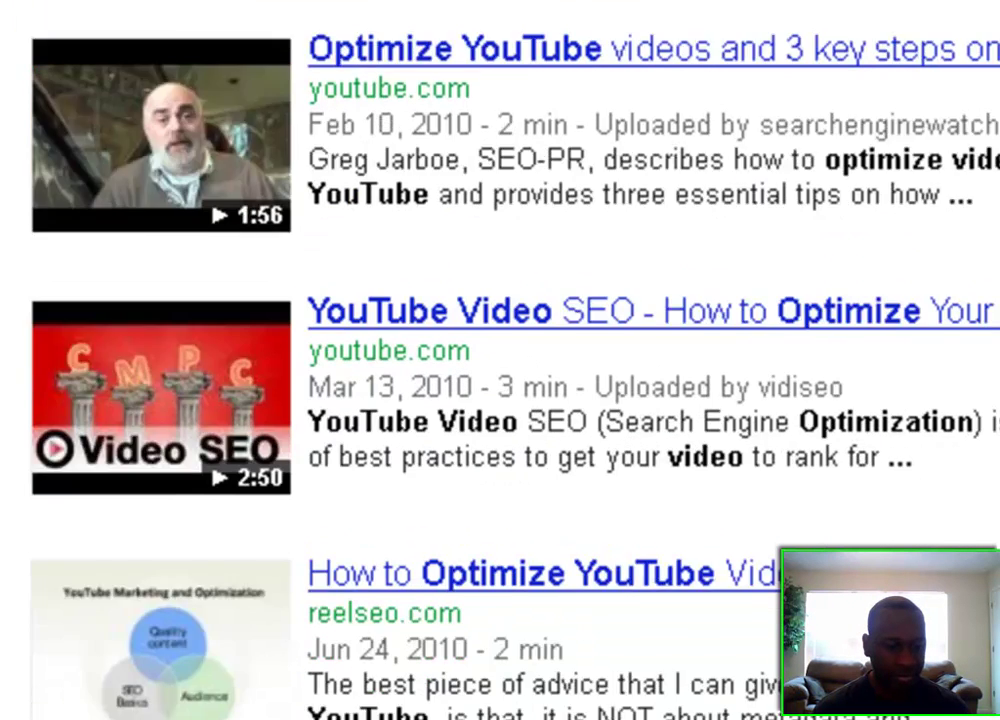
scroll(217, 196, up, 1)
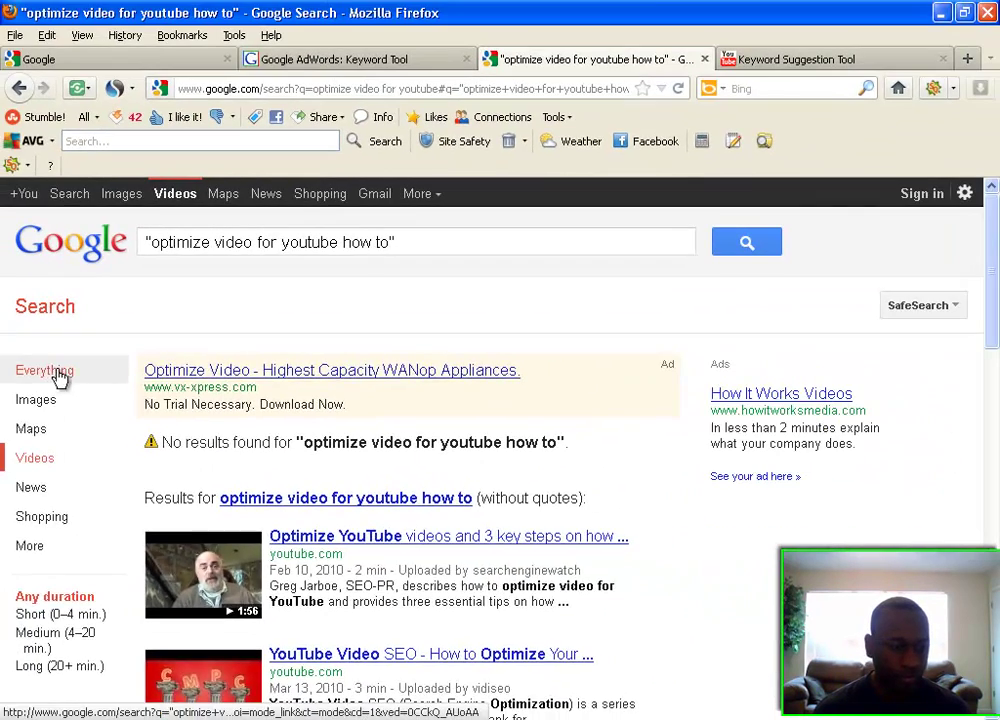
click(70, 370)
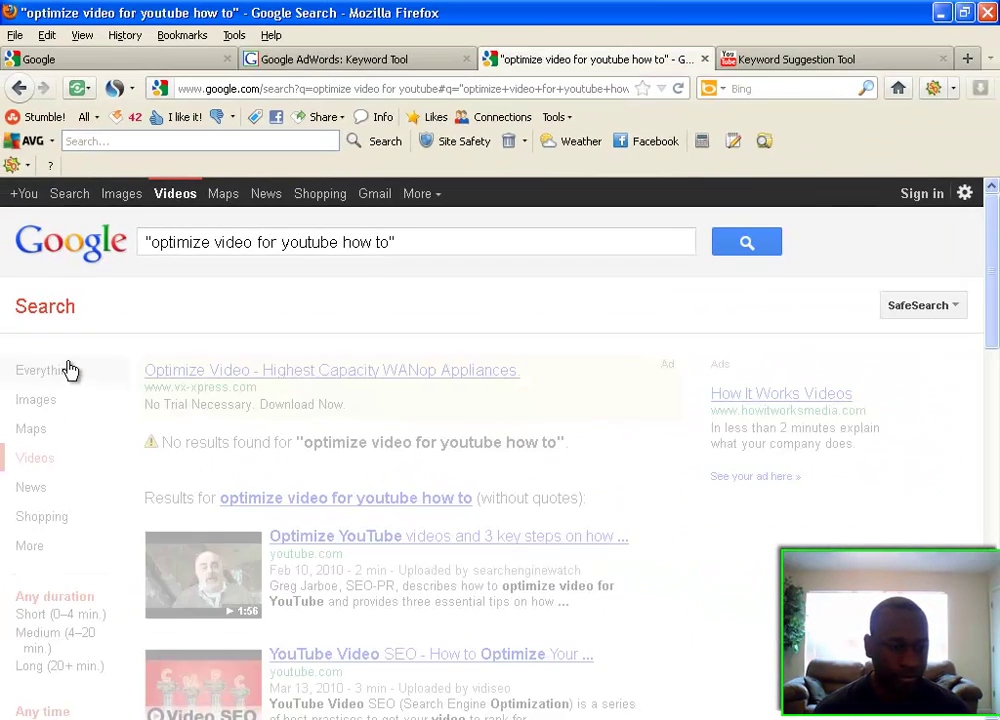
Step: Move 'how to' to the front and search "how to optimize video for youtube" (about 73,300 results)
click(402, 245)
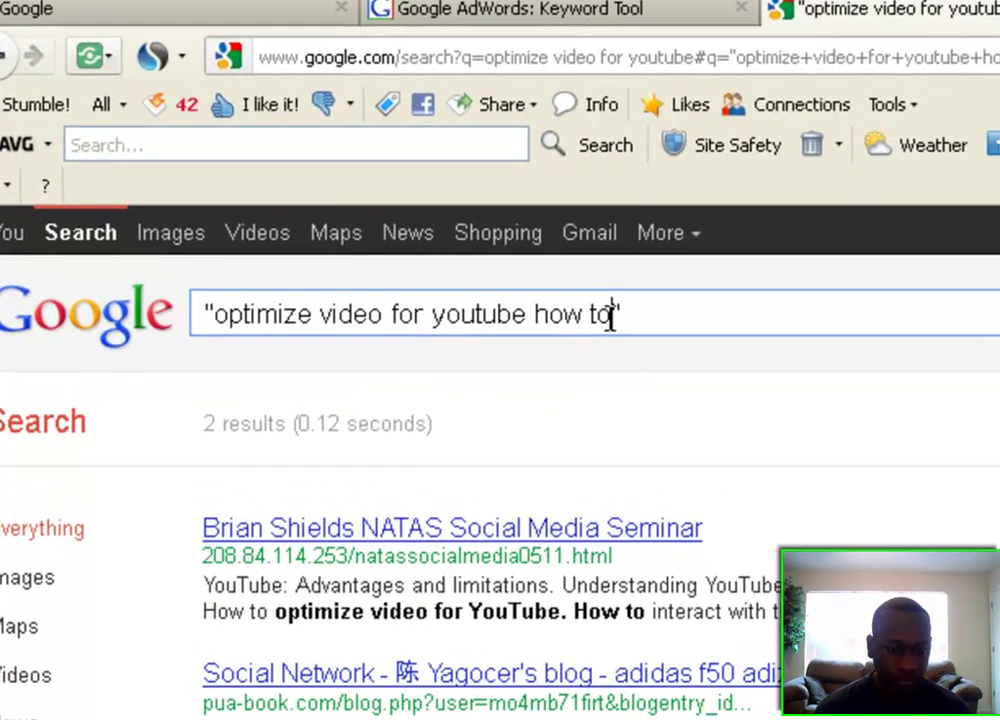
drag(610, 316, 537, 316)
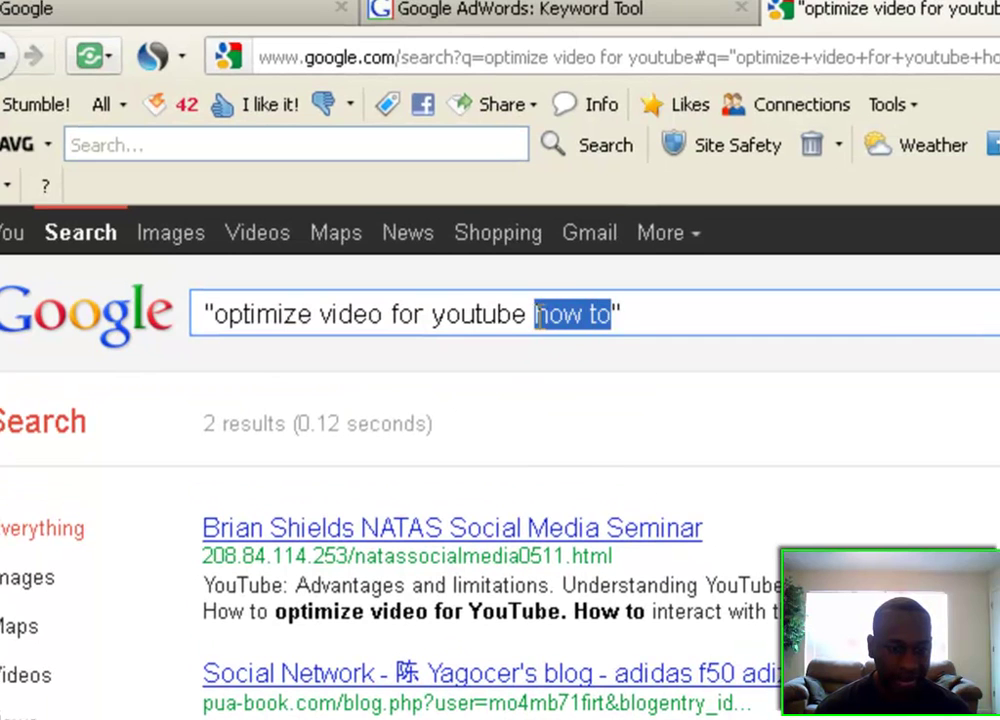
right_click(546, 321)
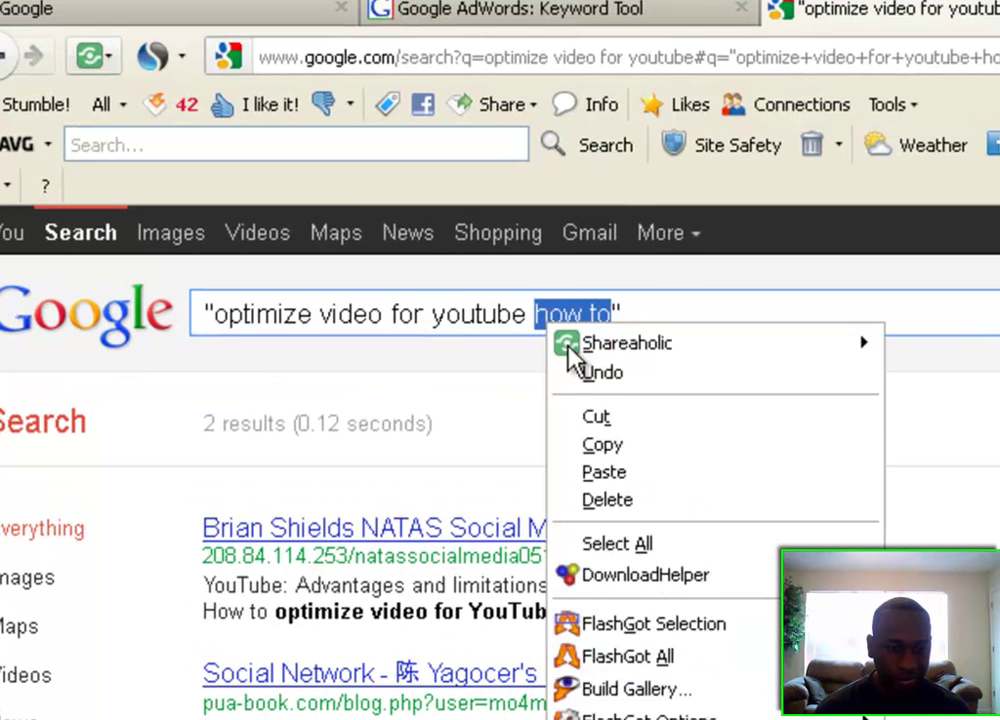
click(597, 446)
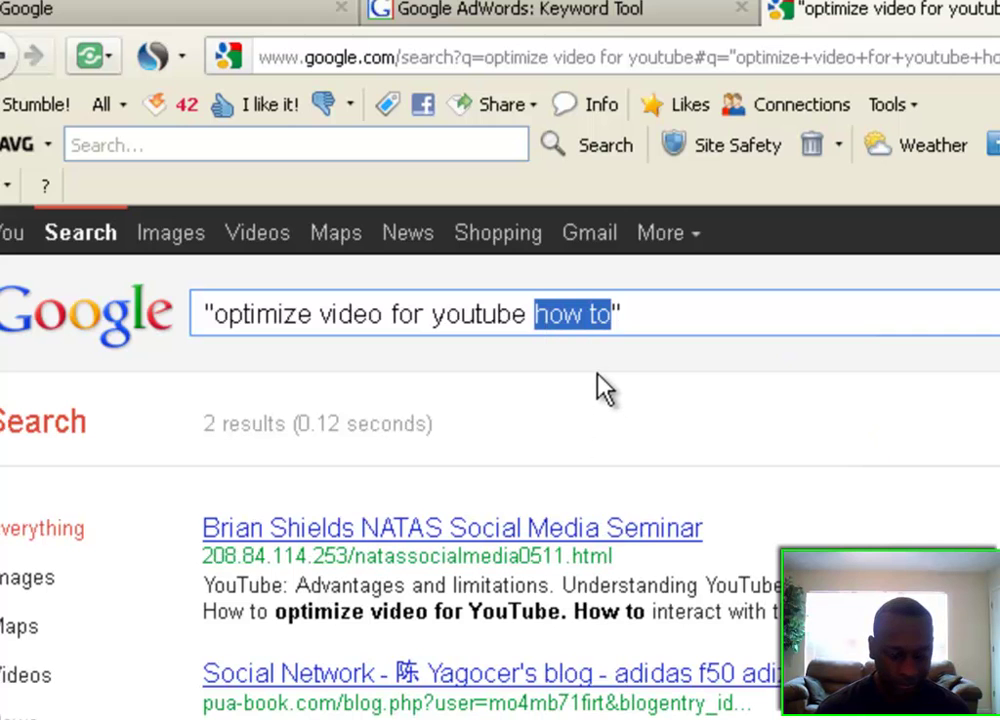
key(BackSpace)
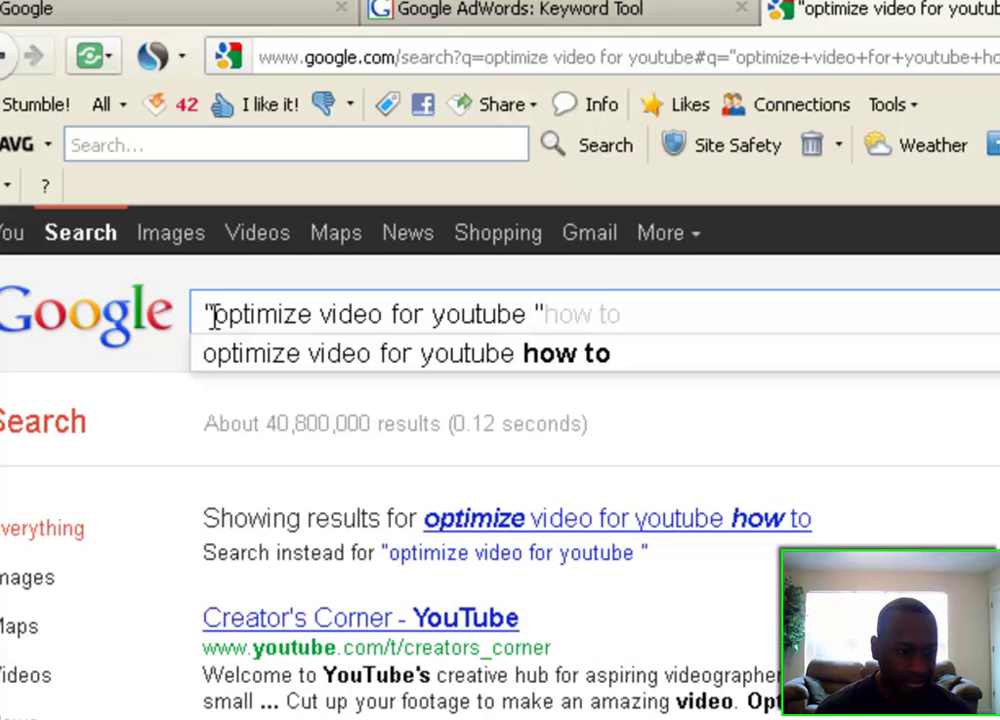
right_click(212, 316)
click(290, 478)
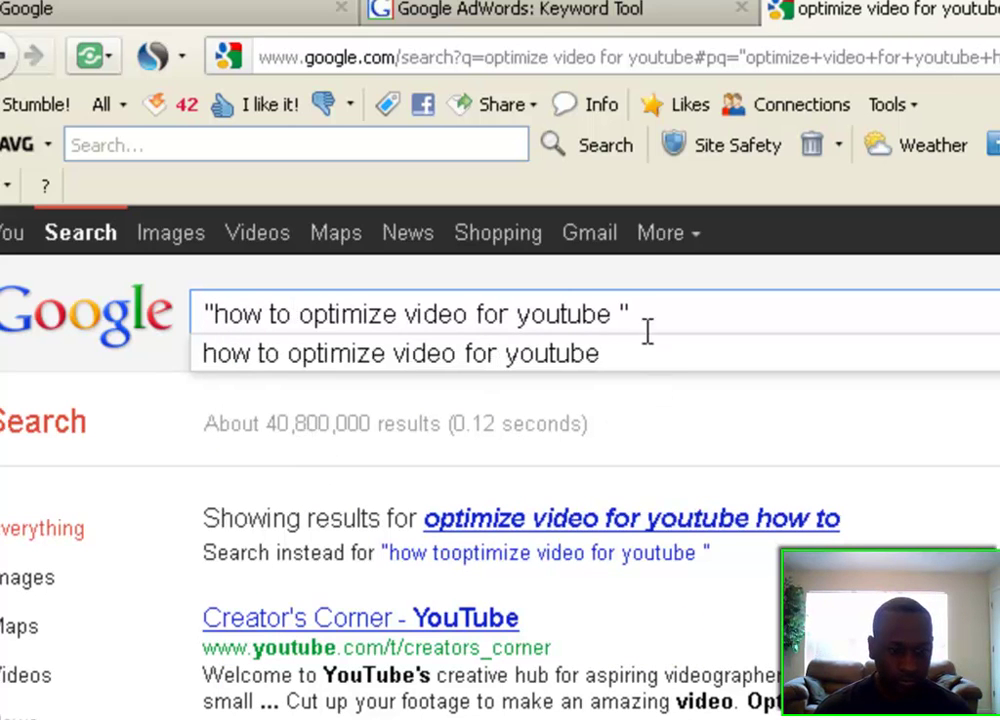
key(Return)
key(BackSpace)
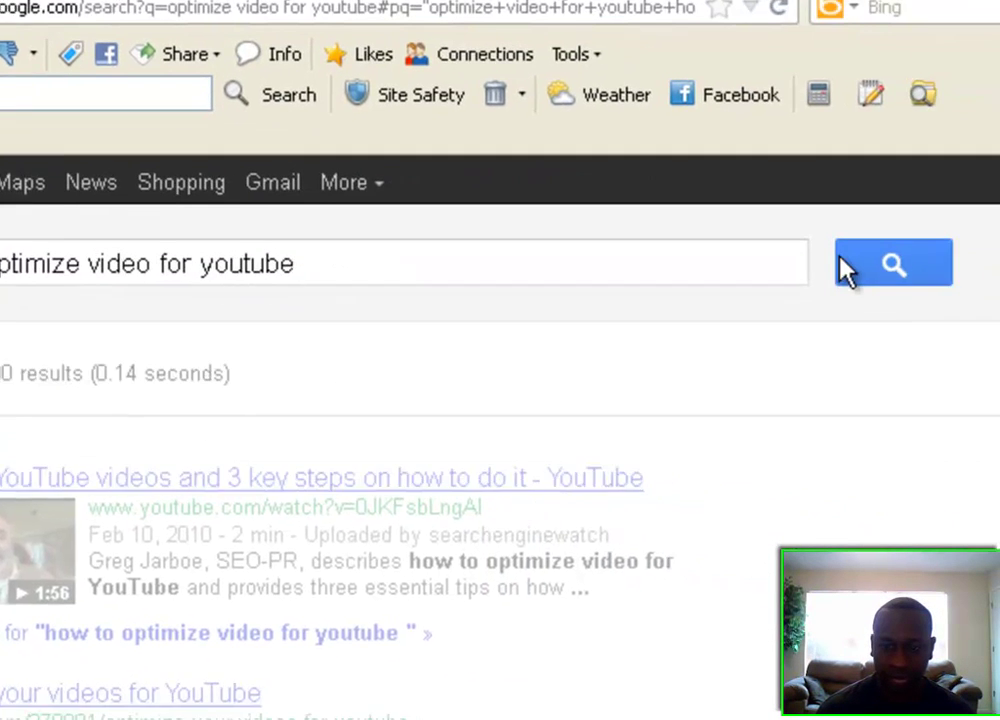
Step: Search how to optimize video for youtube unquoted, viewing its 406,000 videos, then all 26,300,000 results
click(999, 322)
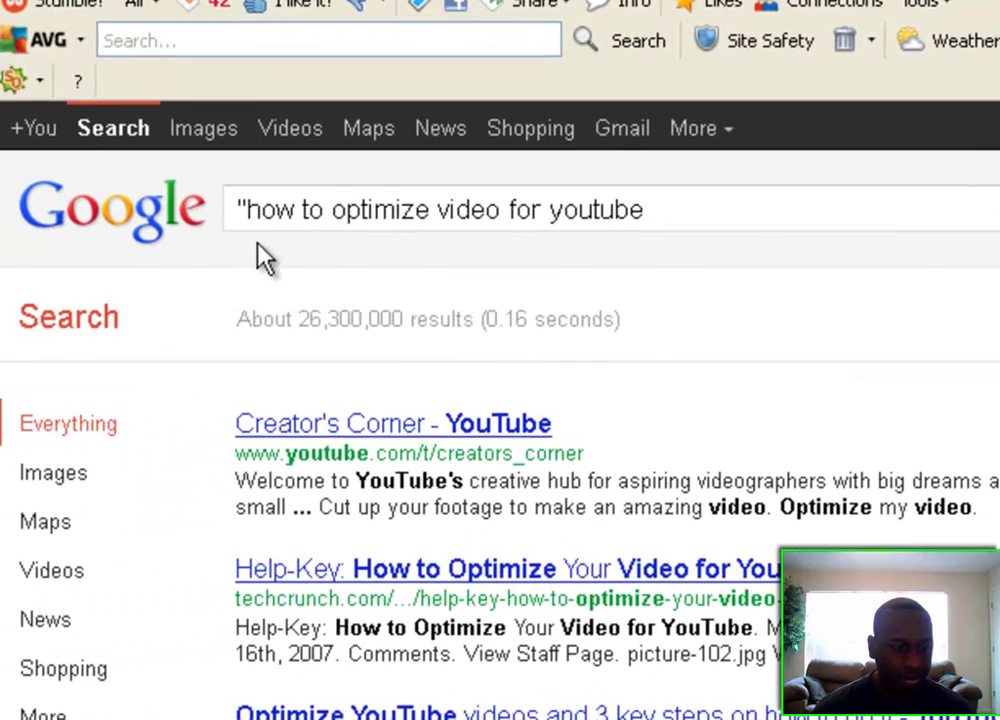
click(248, 206)
key(BackSpace)
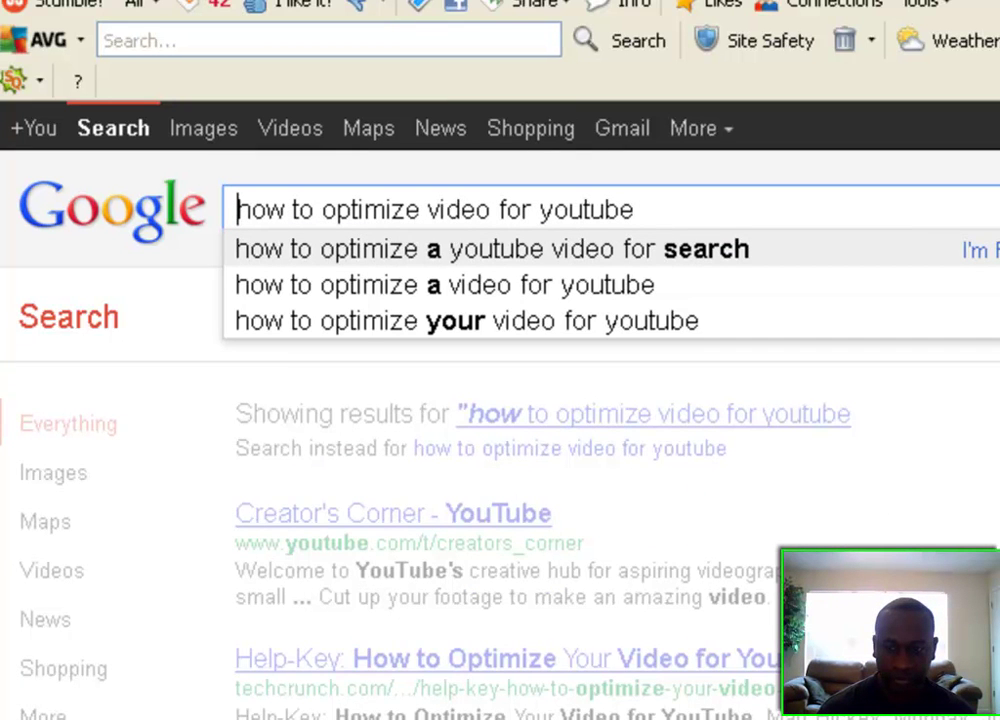
key(Return)
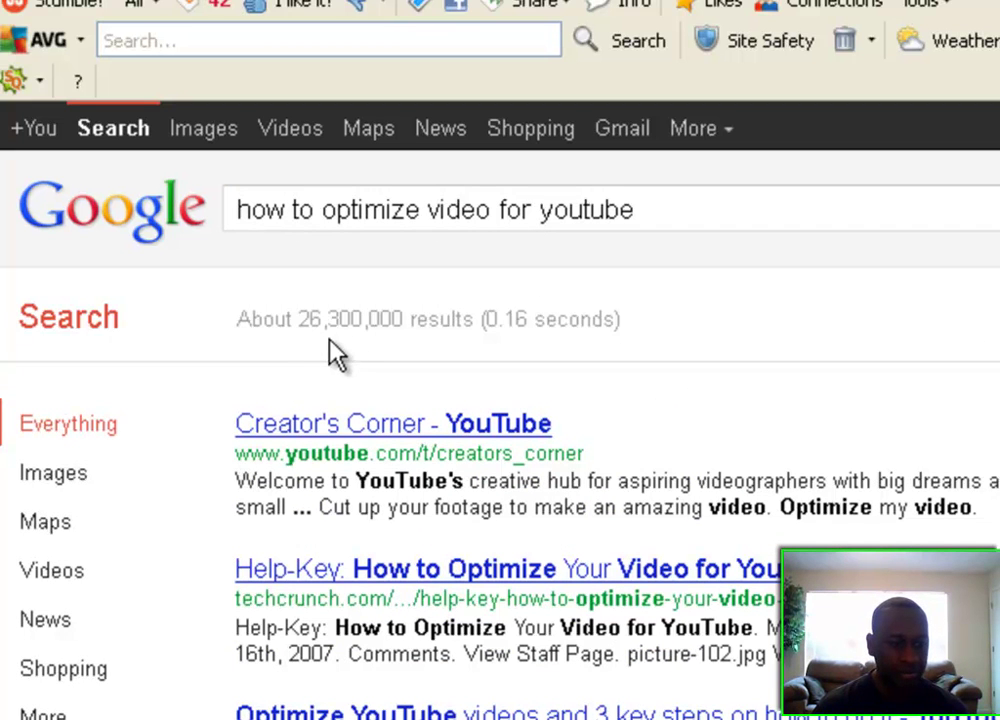
click(103, 576)
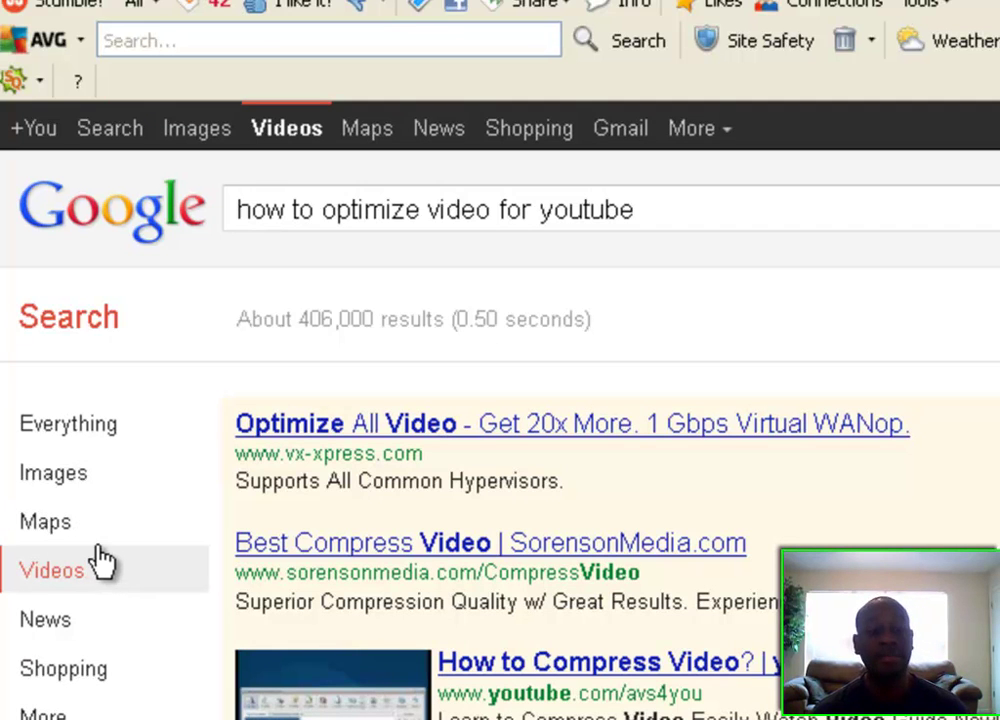
click(96, 434)
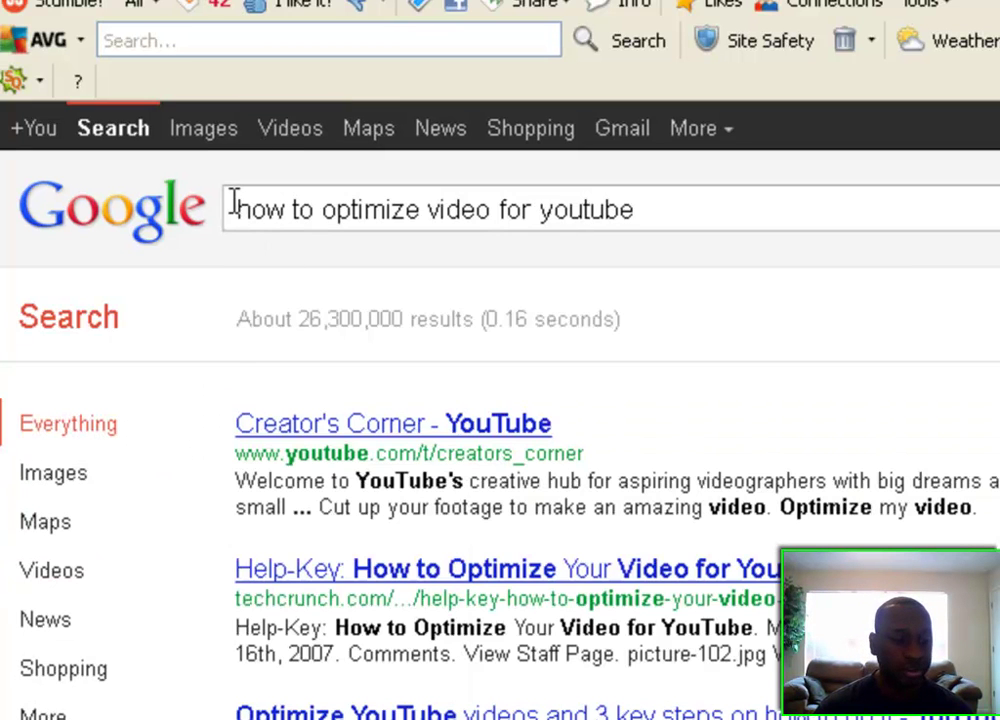
Step: Re-quote "how to optimize video for youtube", search it, and filter to Videos, leaving 3 results
click(234, 209)
text(")
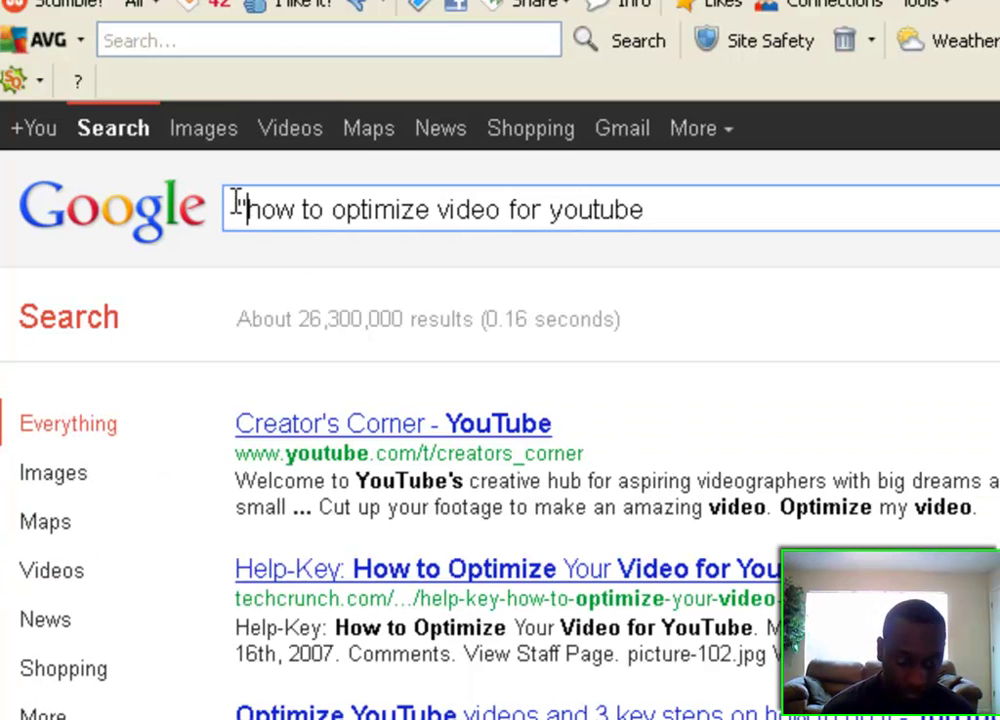
click(645, 211)
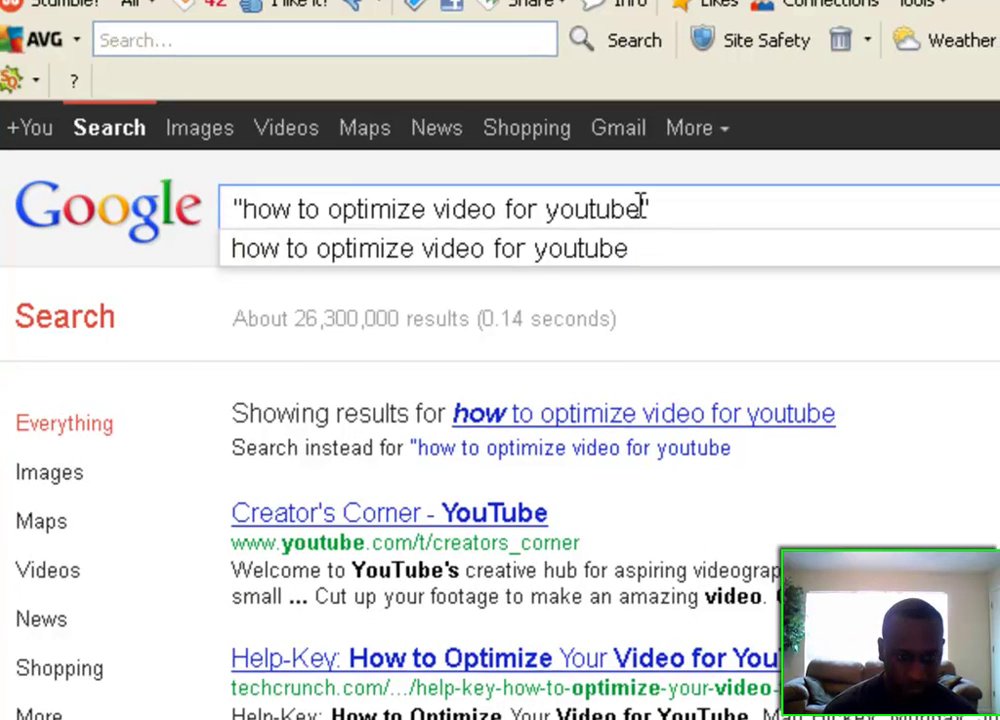
text(")
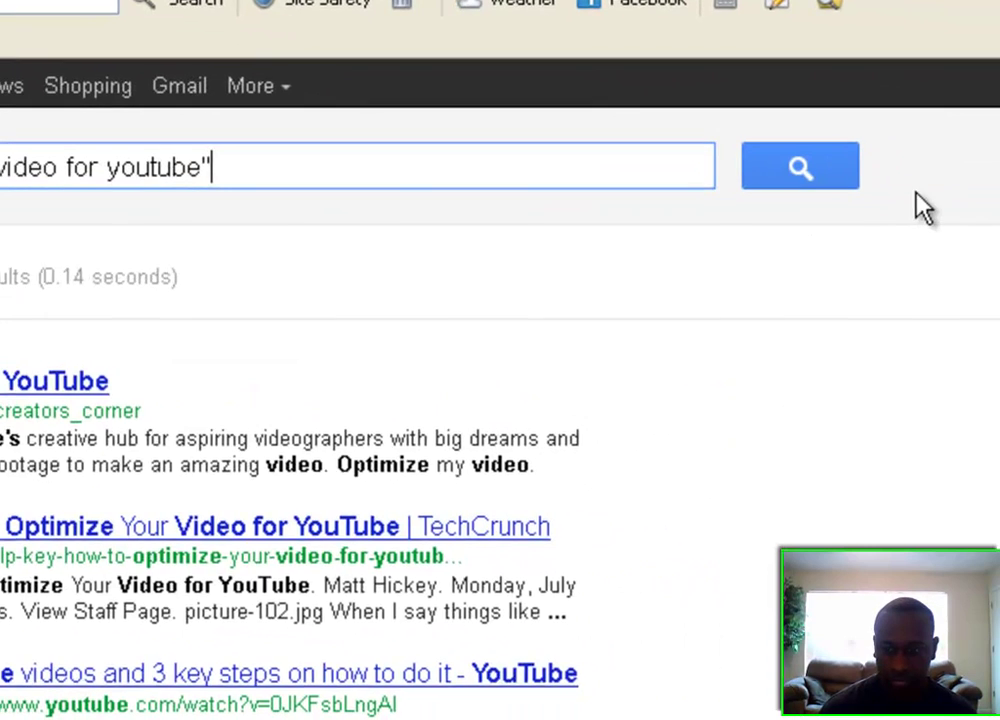
click(851, 180)
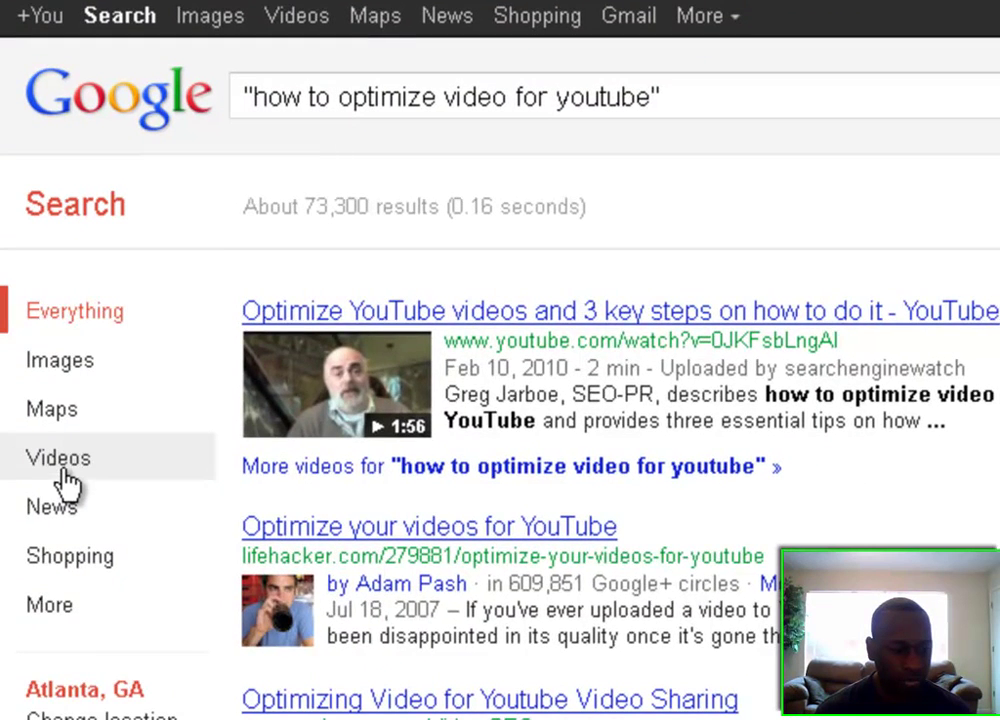
click(60, 470)
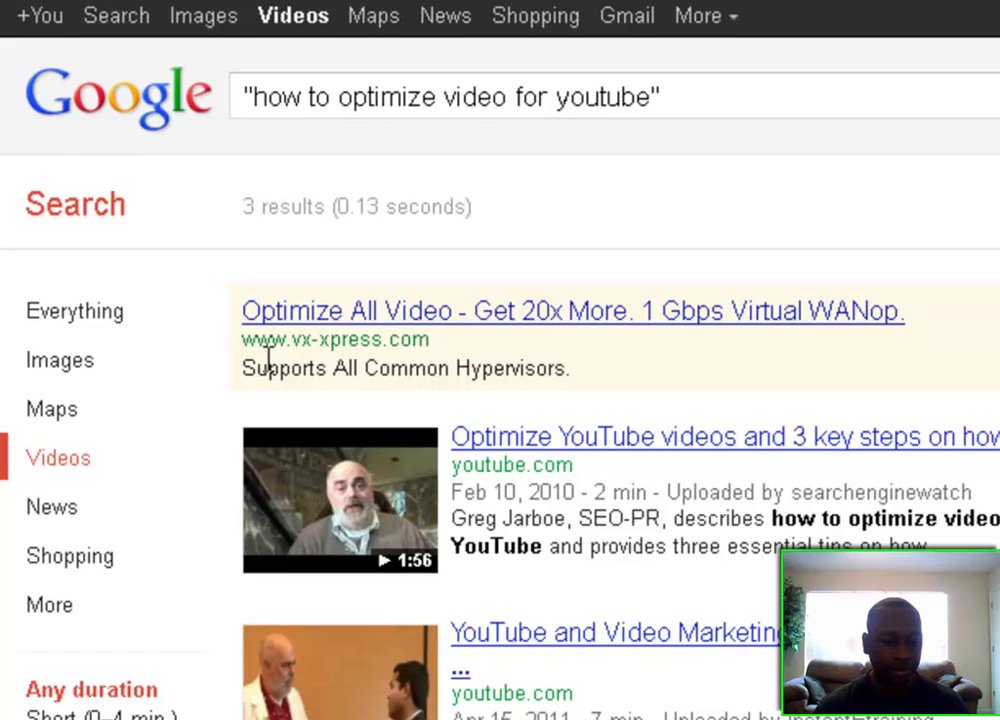
Step: Scroll through the 3 video results, then return to all results for the quoted phrase
scroll(212, 380, down, 2)
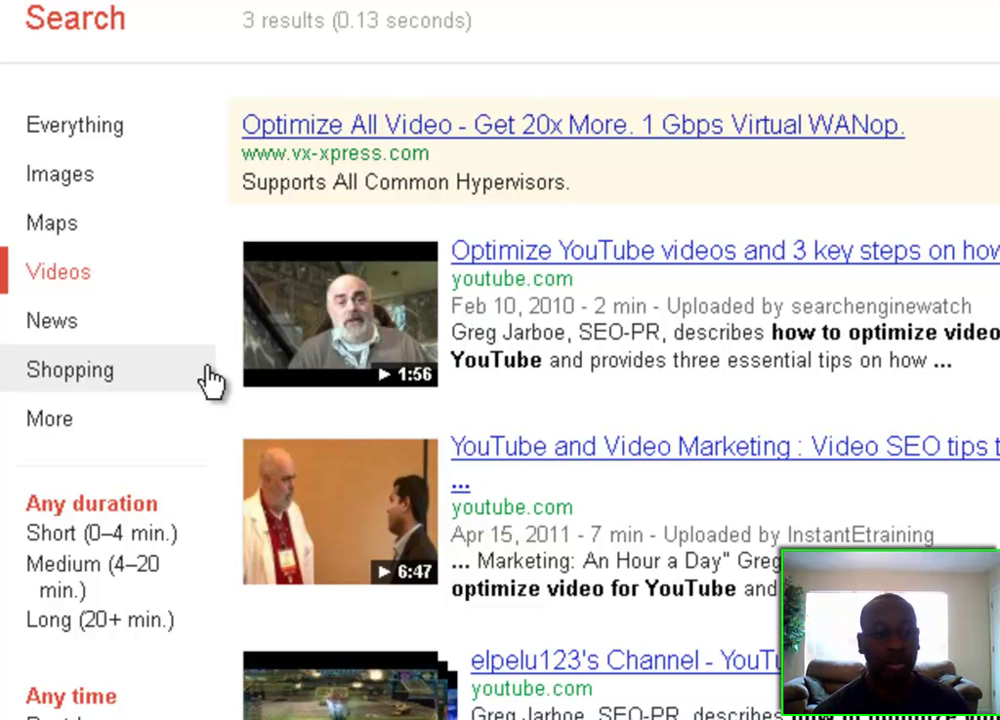
click(62, 148)
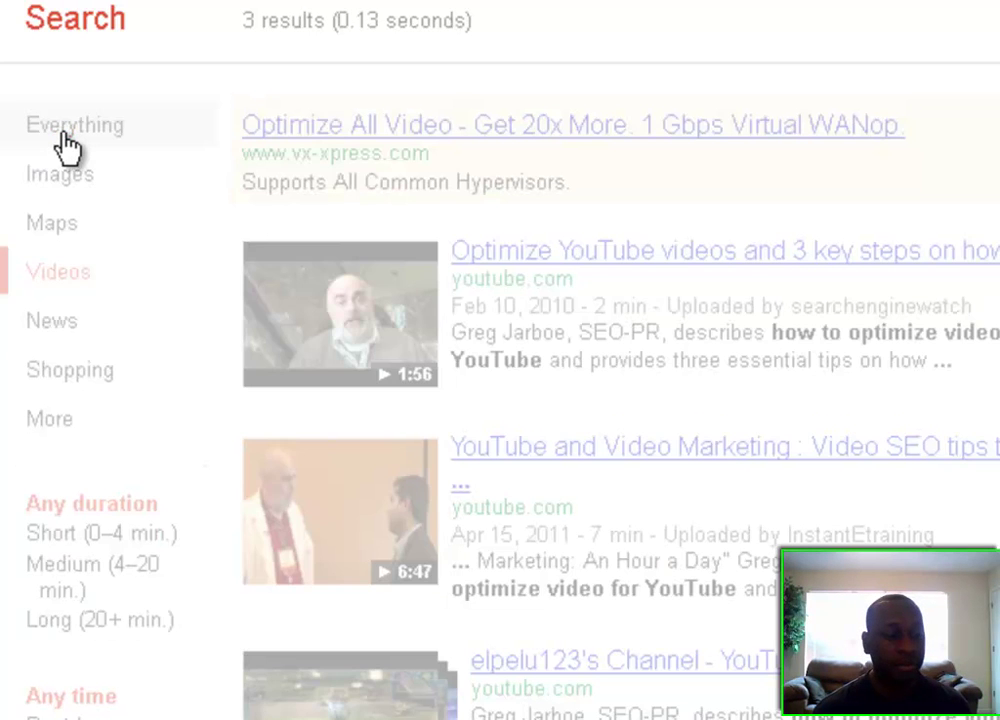